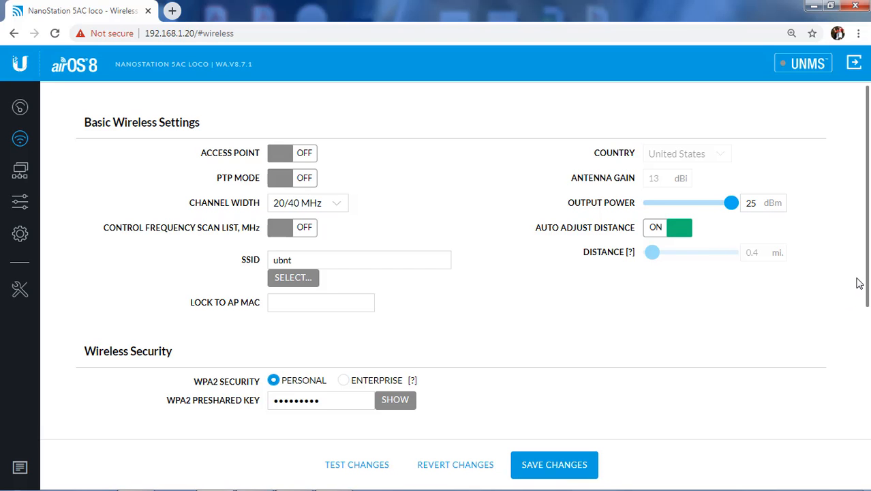
Bring up the Advanced wireless settings, collapsing and re-expanding that section.
scroll(867, 278, down, 3)
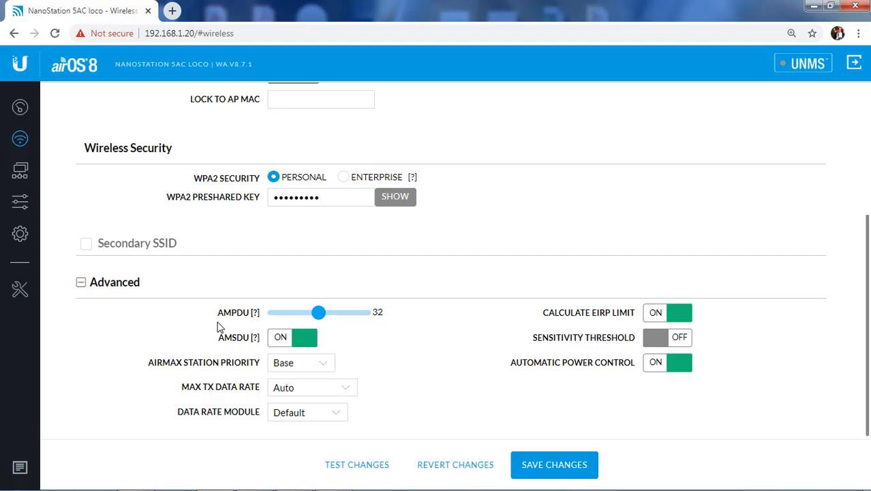
click(81, 282)
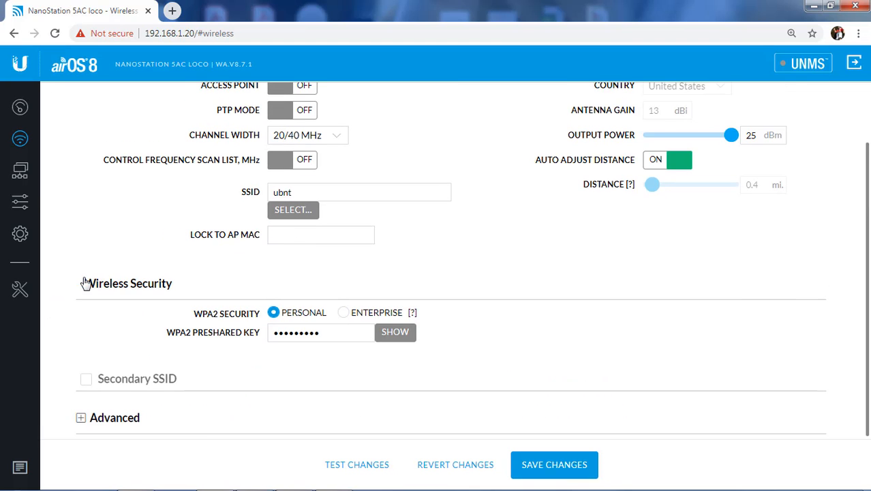
click(81, 415)
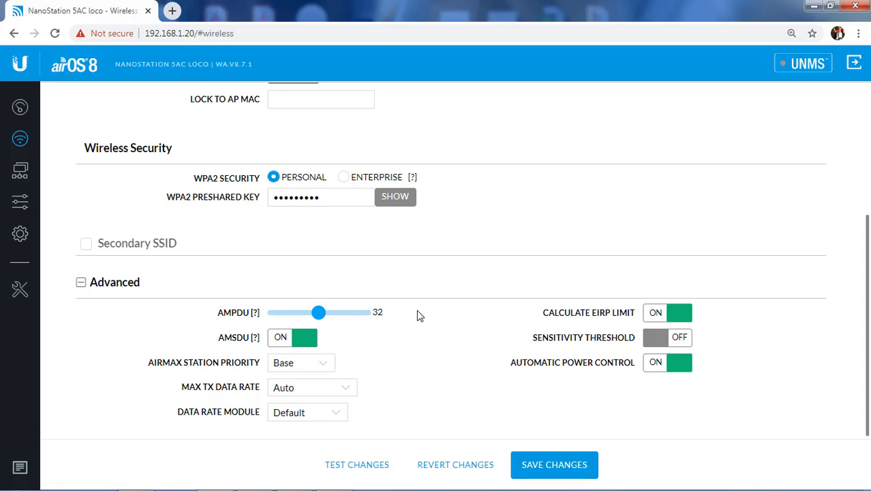
Examine the AMPDU setting and the available airMAX Station Priority options without changing them.
mouse_move(318, 313)
mouse_down()
mouse_move(368, 323)
mouse_move(321, 324)
mouse_up()
drag(867, 265, 850, 168)
scroll(838, 225, down, 2)
click(323, 364)
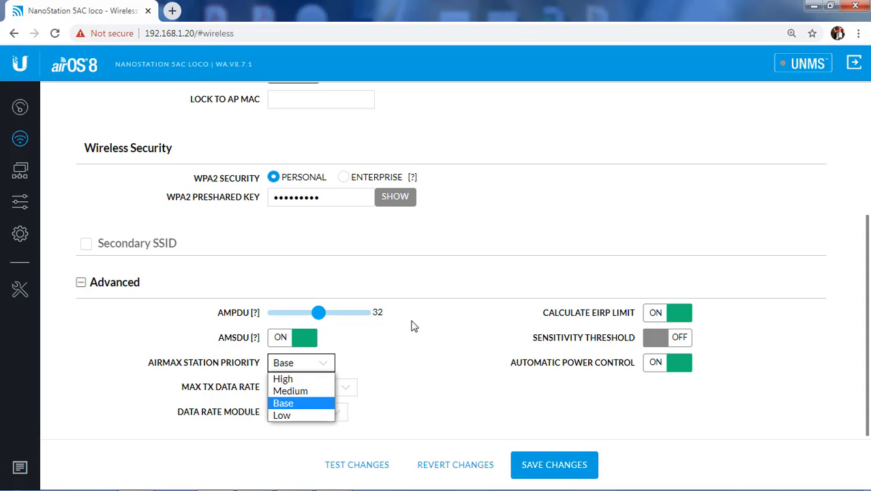
click(436, 286)
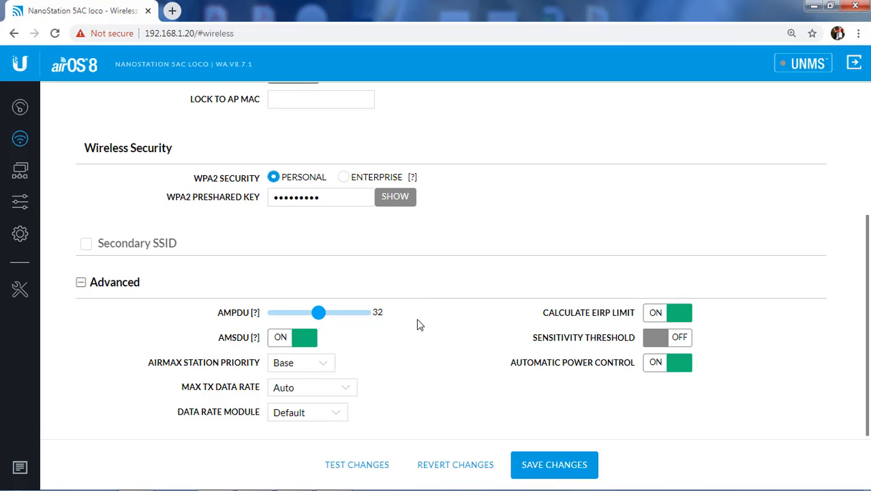
Switch to Paint to show the diagram of station signal levels and the noise floor, discarding the empty text box.
mouse_move(254, 481)
click(139, 479)
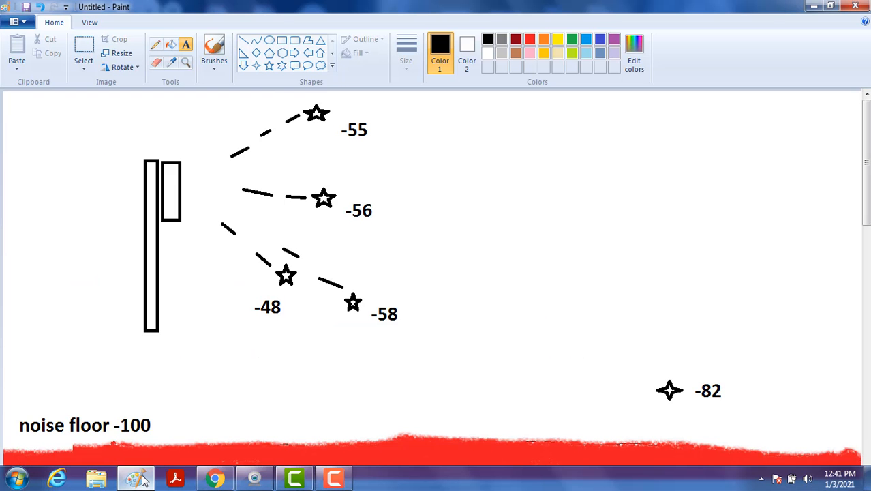
click(441, 385)
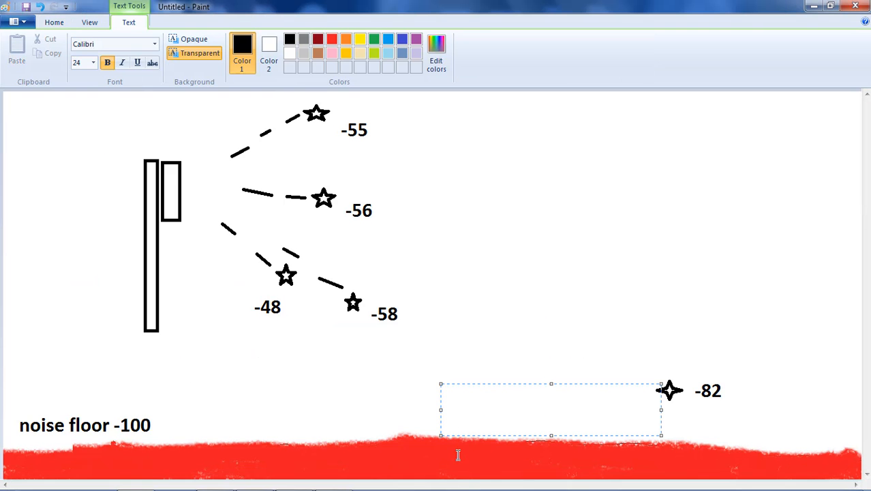
click(476, 470)
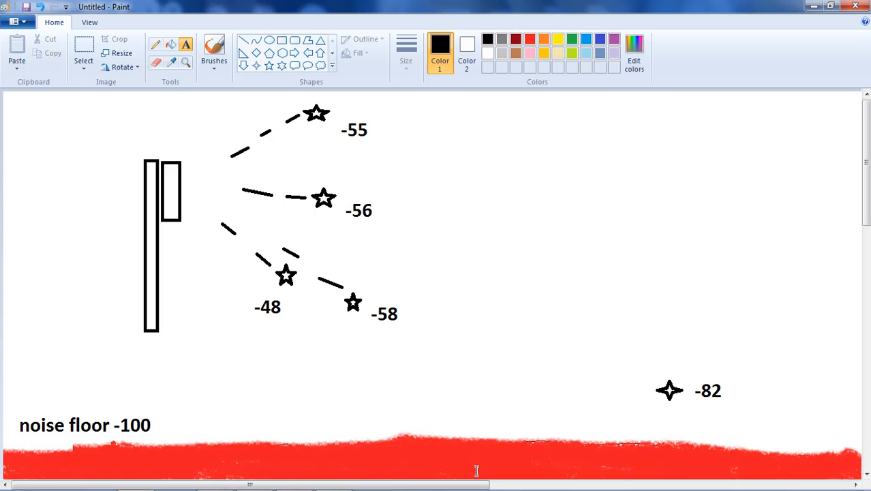
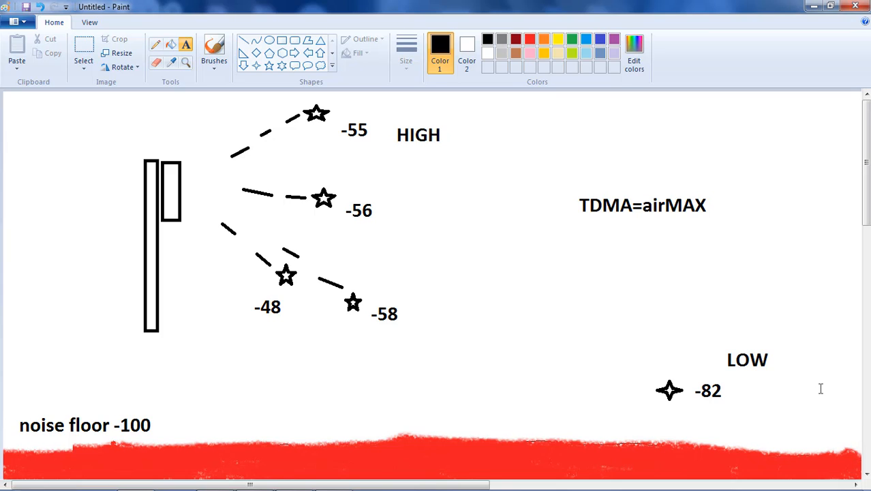
Switch back to Chrome and set the airMAX Station Priority to Low.
mouse_move(265, 487)
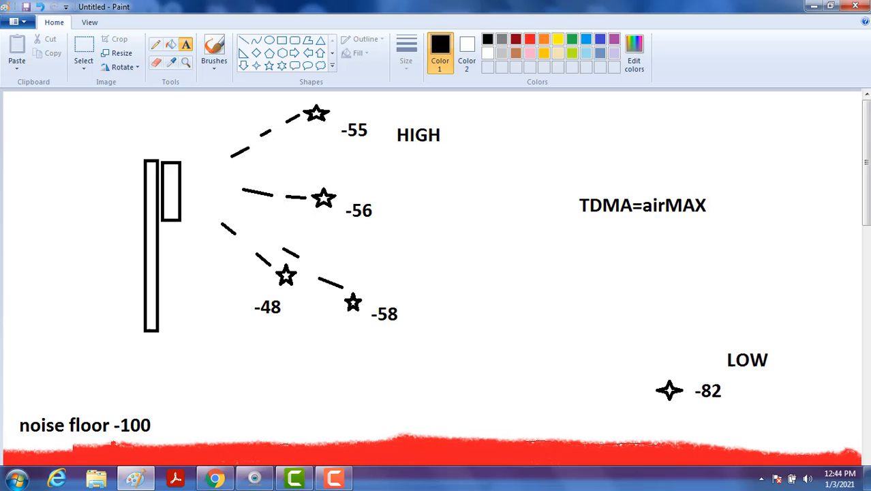
click(217, 479)
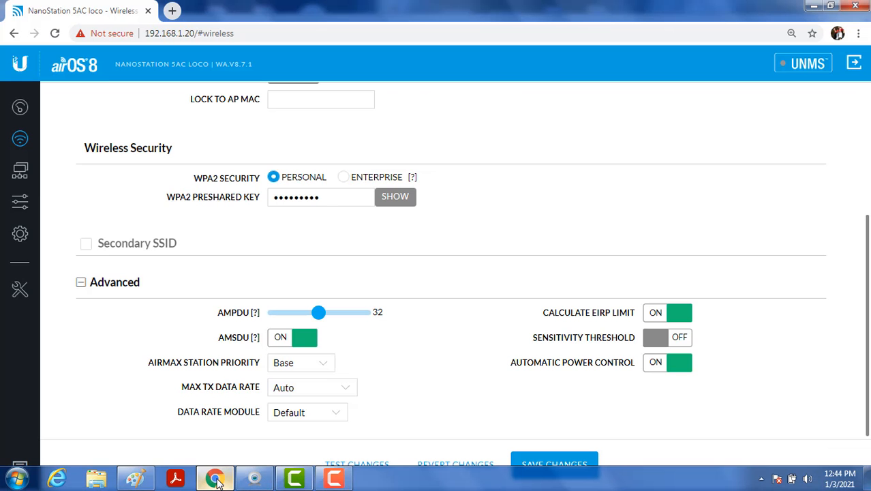
click(320, 369)
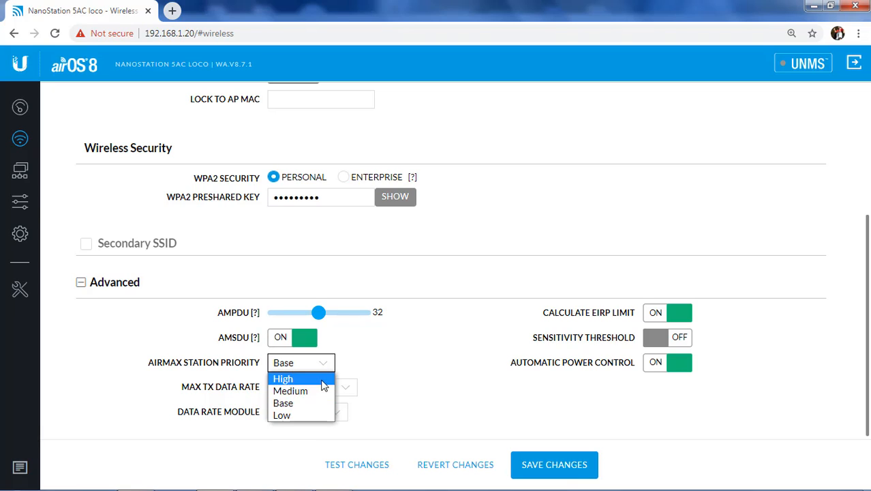
click(322, 417)
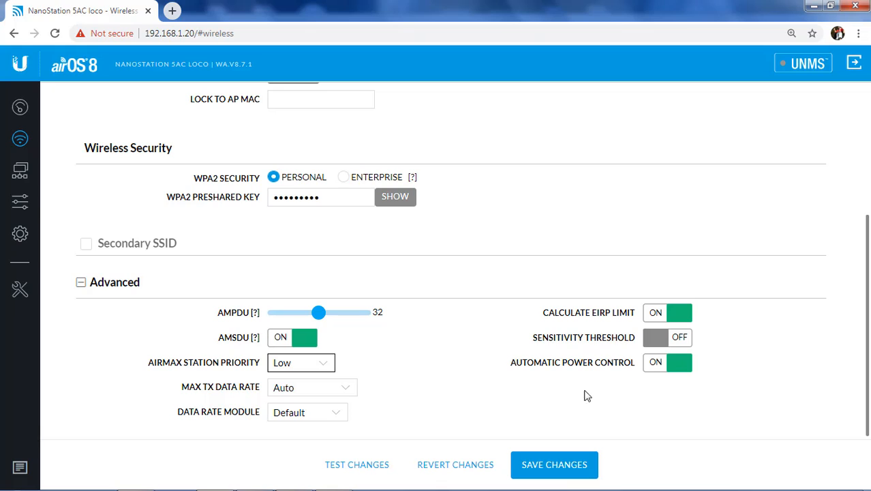
View the available Max TX Data Rate options without changing the selection.
click(345, 389)
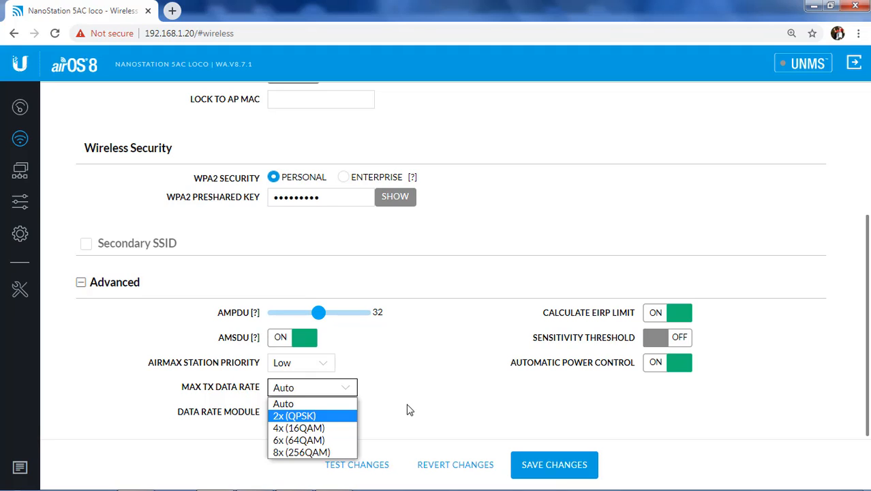
click(432, 368)
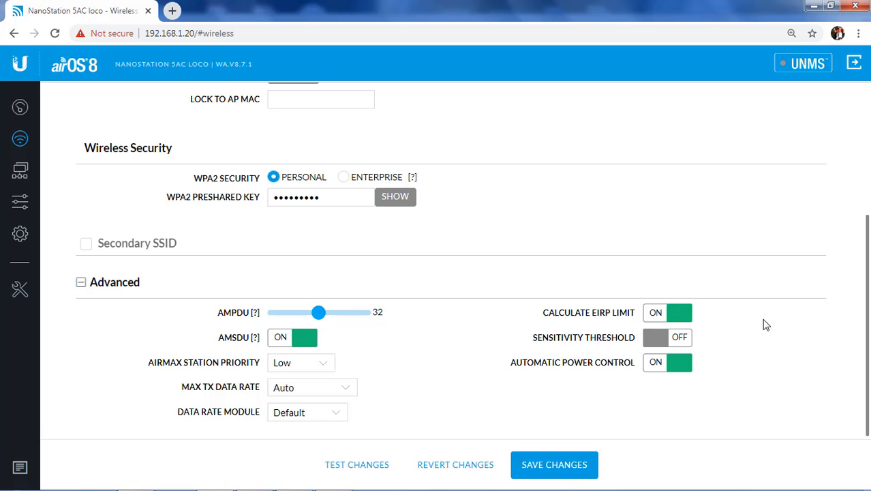
Turn on Access Point mode in the basic wireless settings and disable the information notifications.
drag(865, 289, 865, 160)
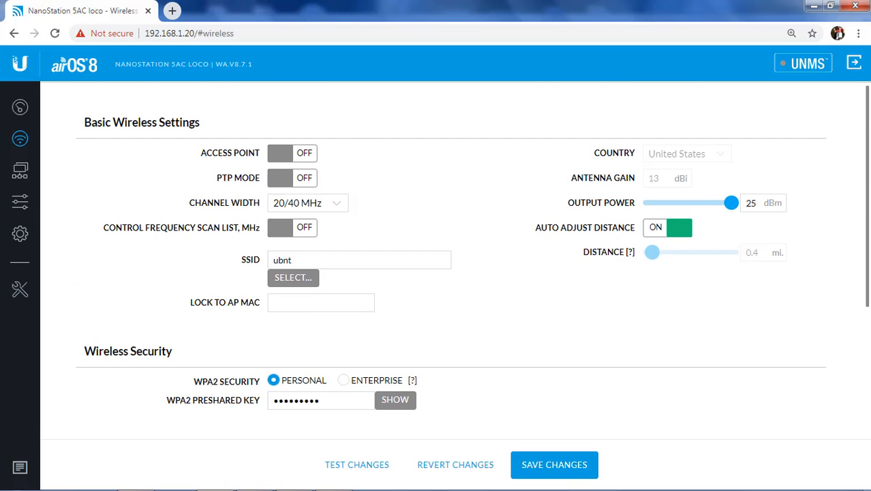
click(280, 156)
click(280, 158)
click(304, 158)
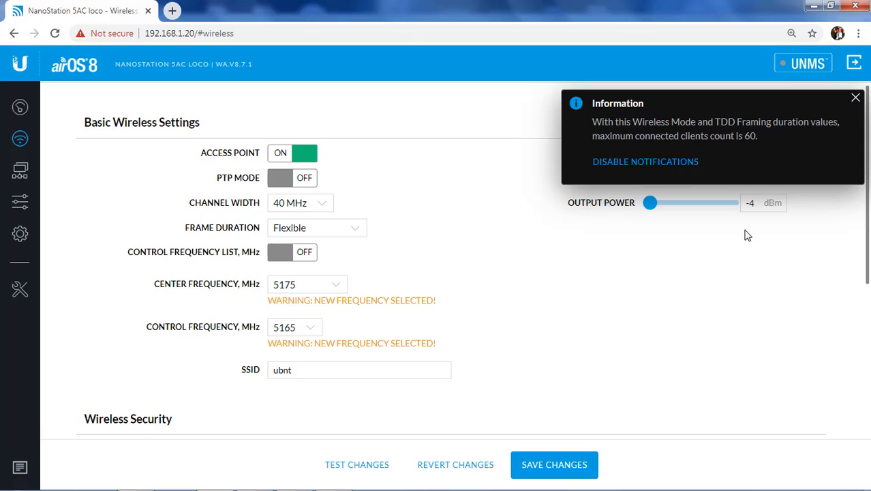
click(681, 164)
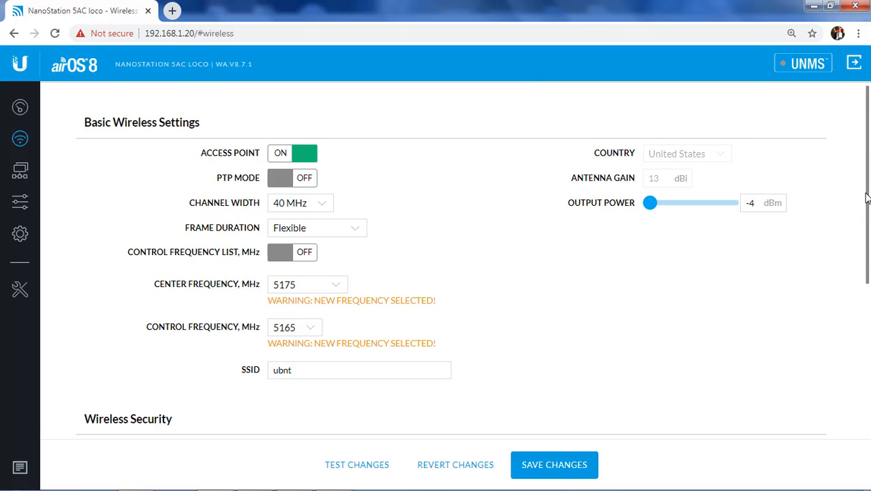
Enable the Sensitivity Threshold at -73 dBm and turn on Automatic Power Control in the Advanced settings.
scroll(869, 191, down, 4)
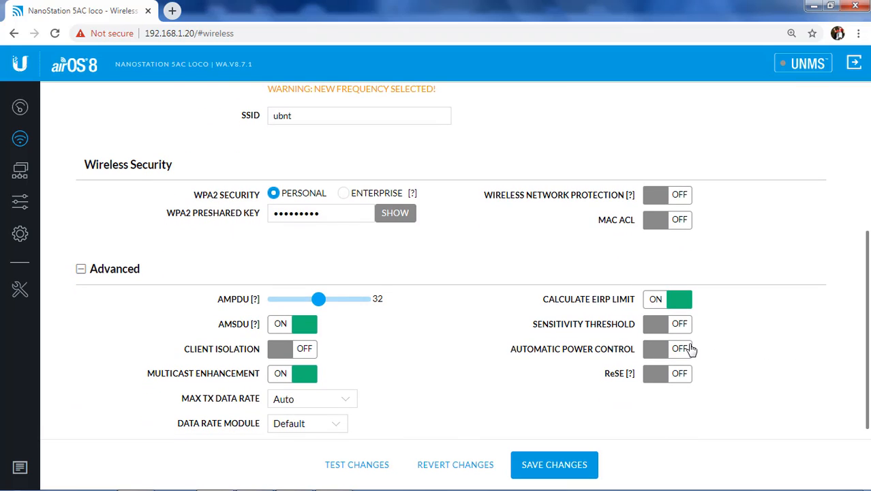
click(654, 327)
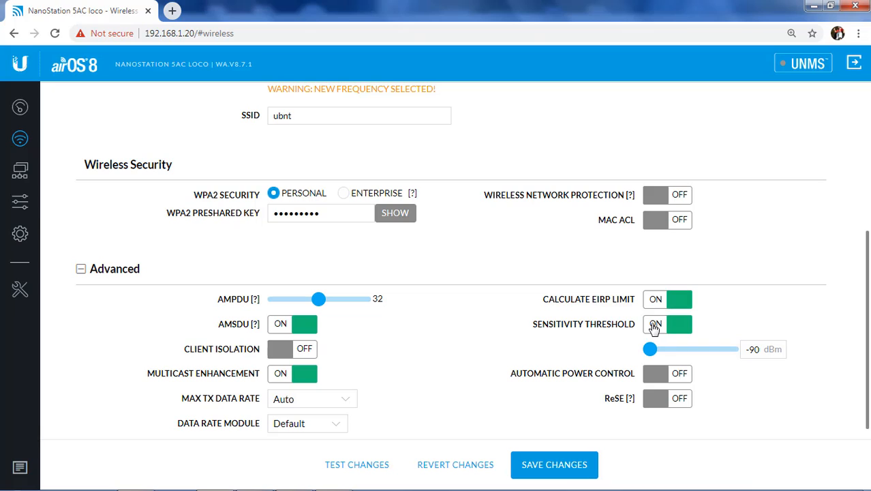
drag(650, 349, 678, 354)
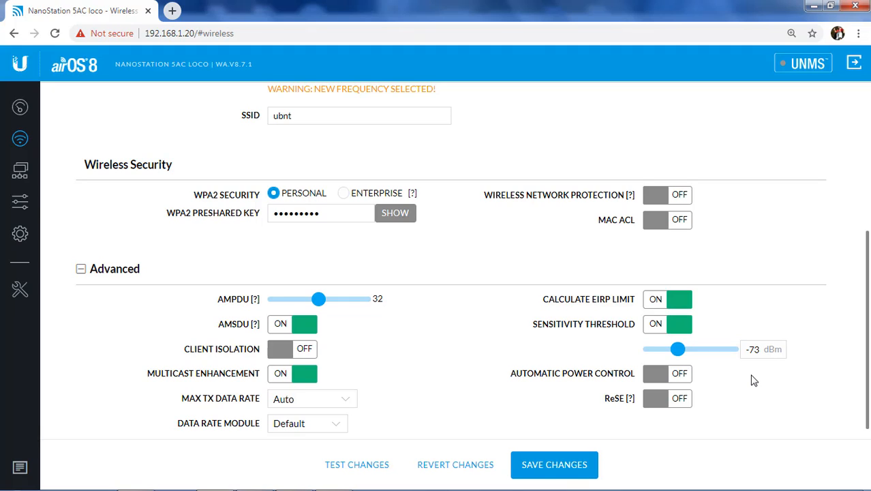
click(656, 379)
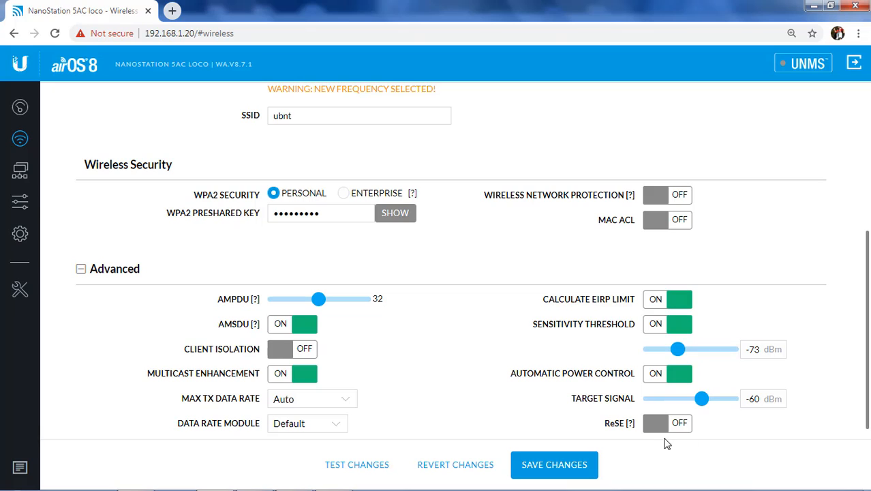
Enable ReSE and read its help description, toggling it off and on again.
click(631, 423)
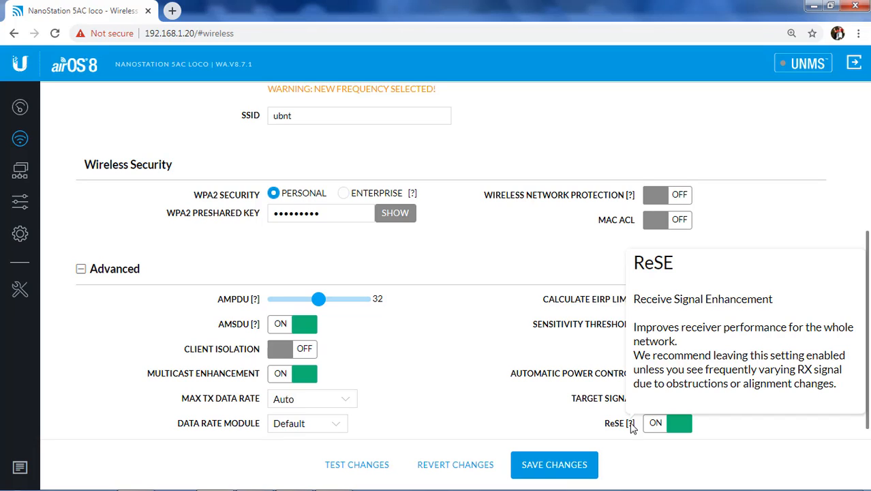
click(714, 440)
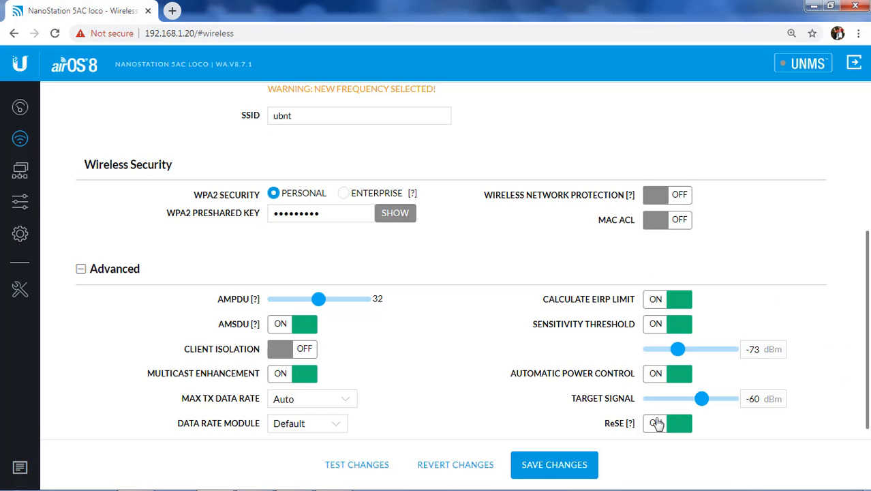
scroll(656, 423, down, 1)
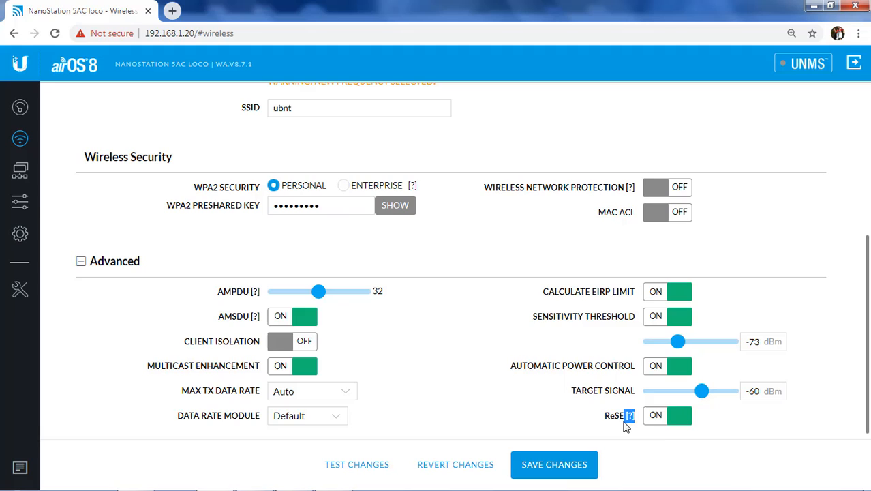
click(658, 419)
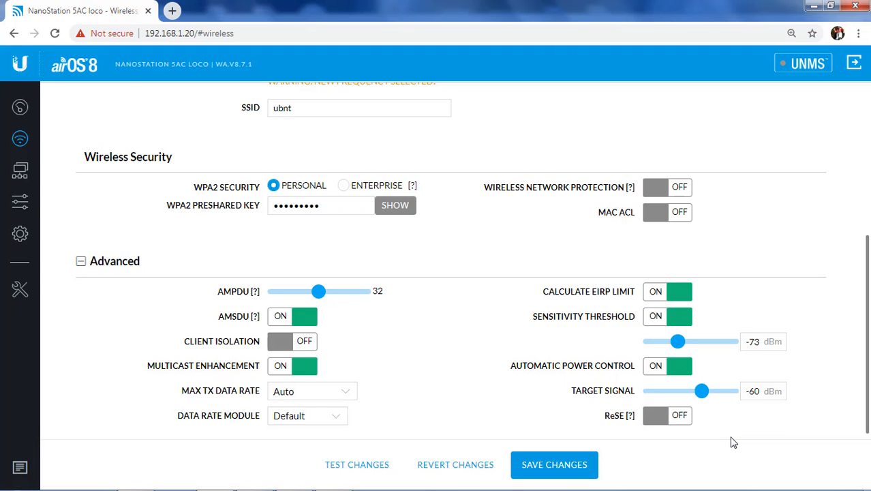
click(631, 420)
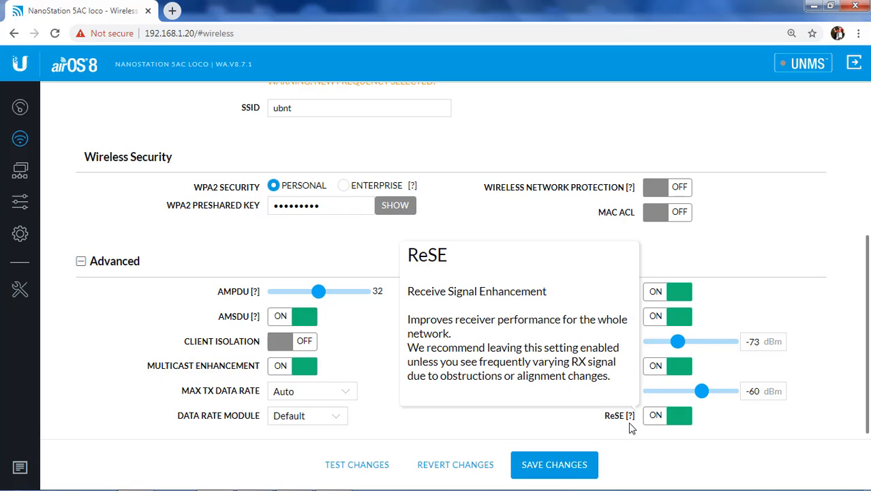